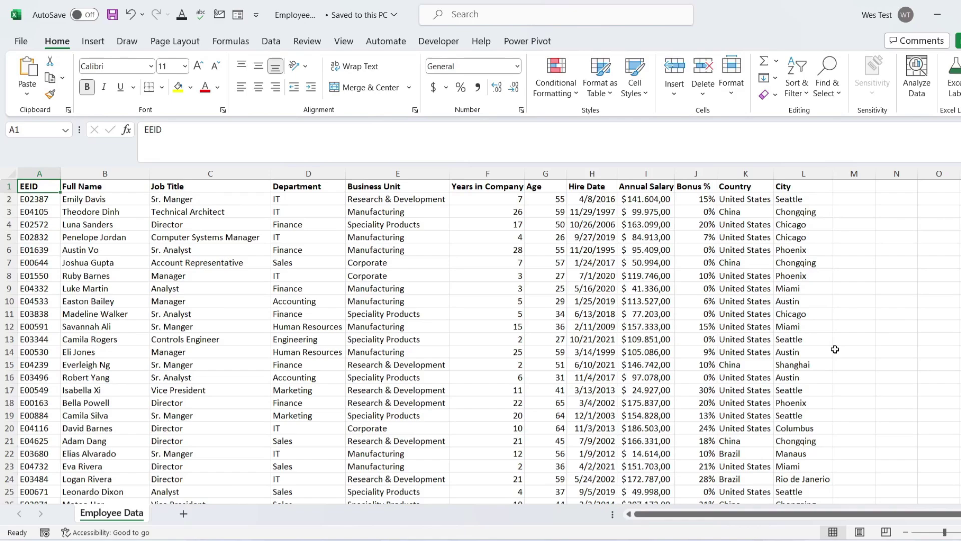
- Convert the full employee data range into a table with headers
key(ctrl+shift+End)
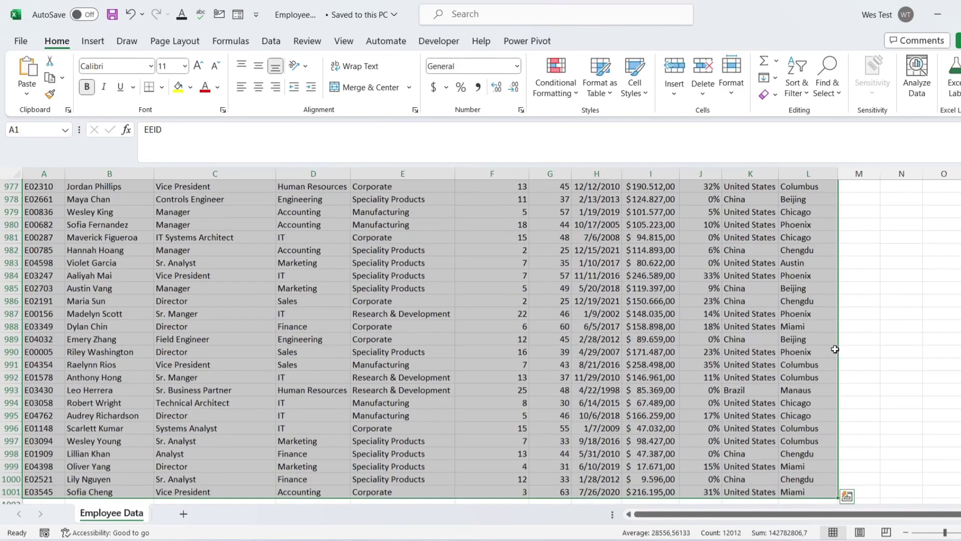
key(ctrl+BackSpace)
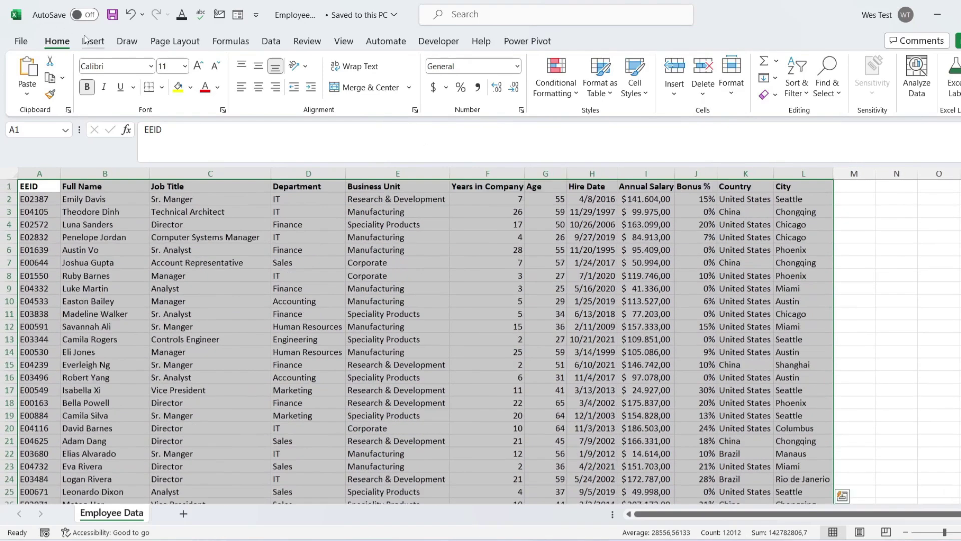
click(92, 40)
click(120, 72)
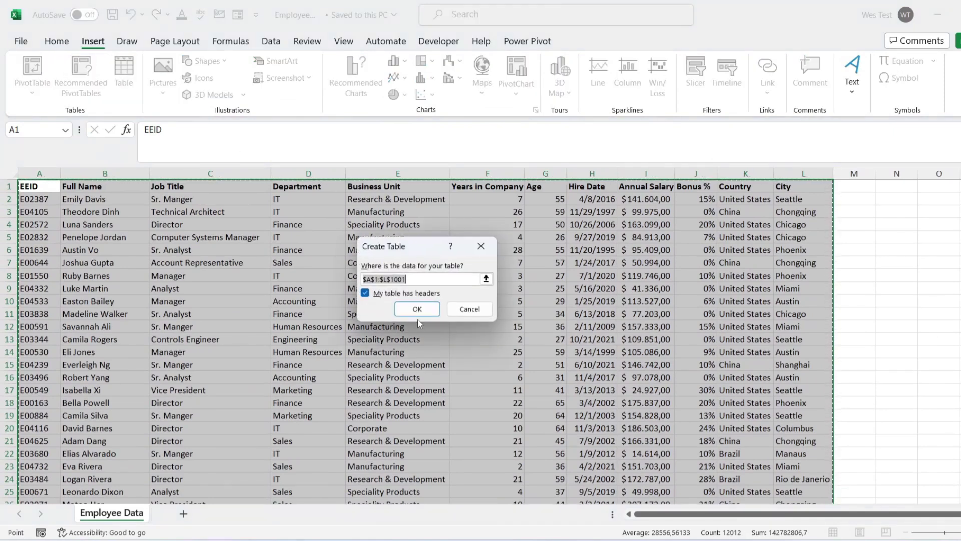
click(417, 316)
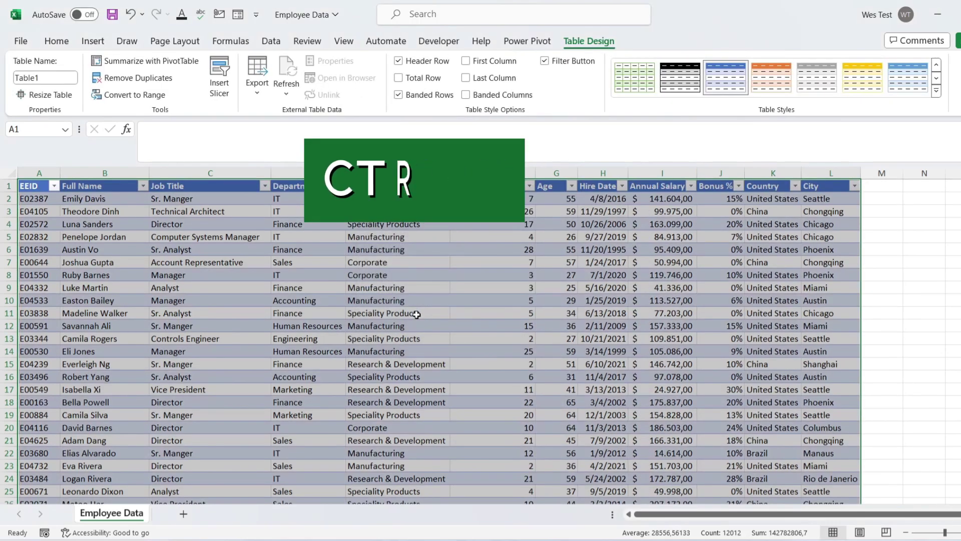
click(44, 202)
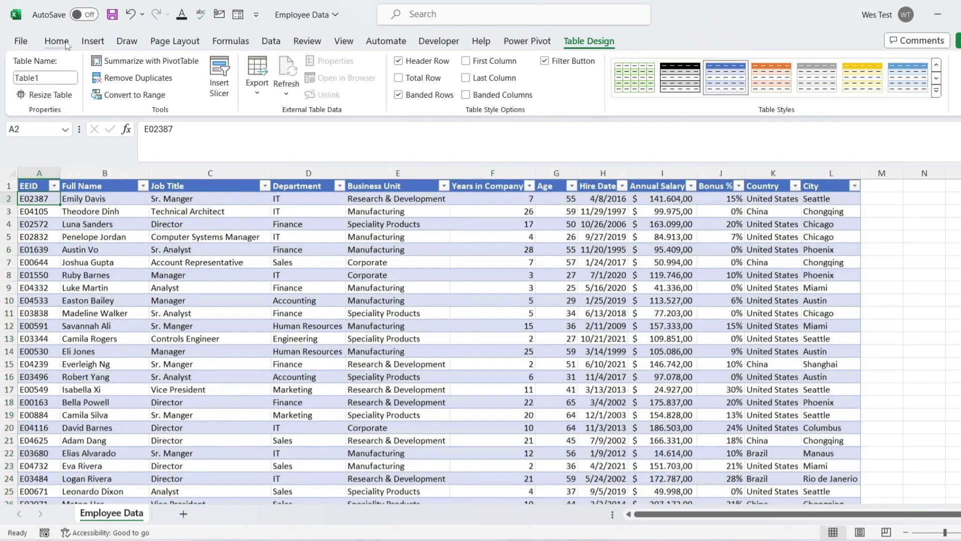
- Create an empty PivotTable from the table on a new worksheet
click(95, 41)
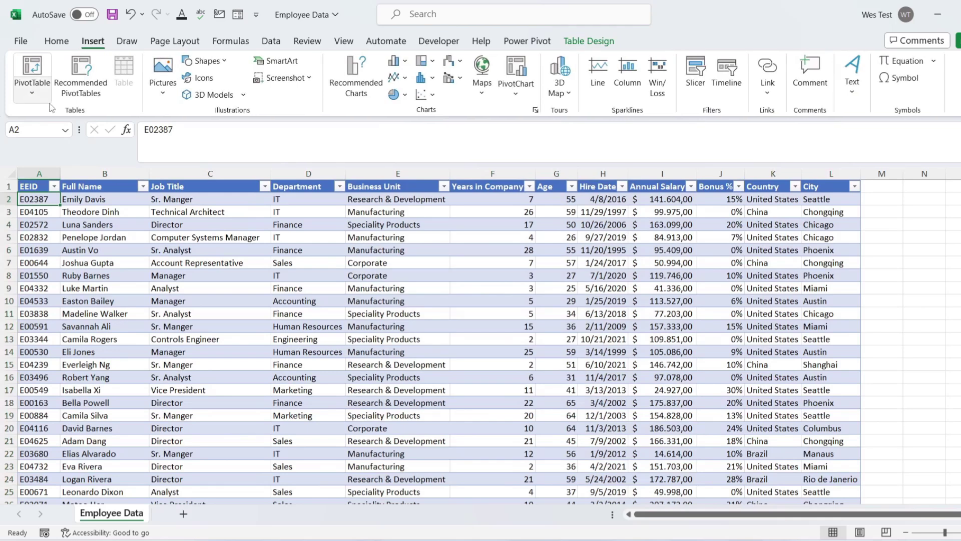
click(34, 68)
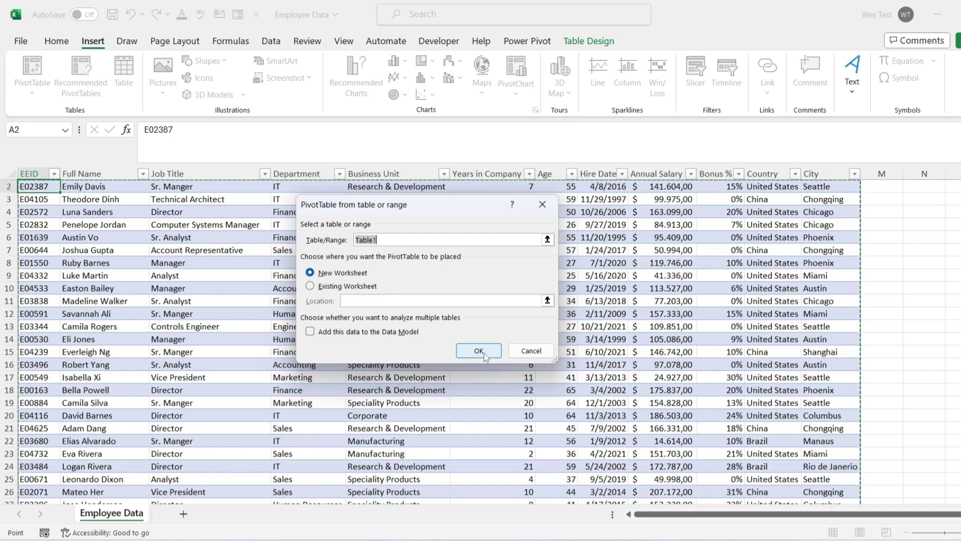
click(337, 286)
click(337, 275)
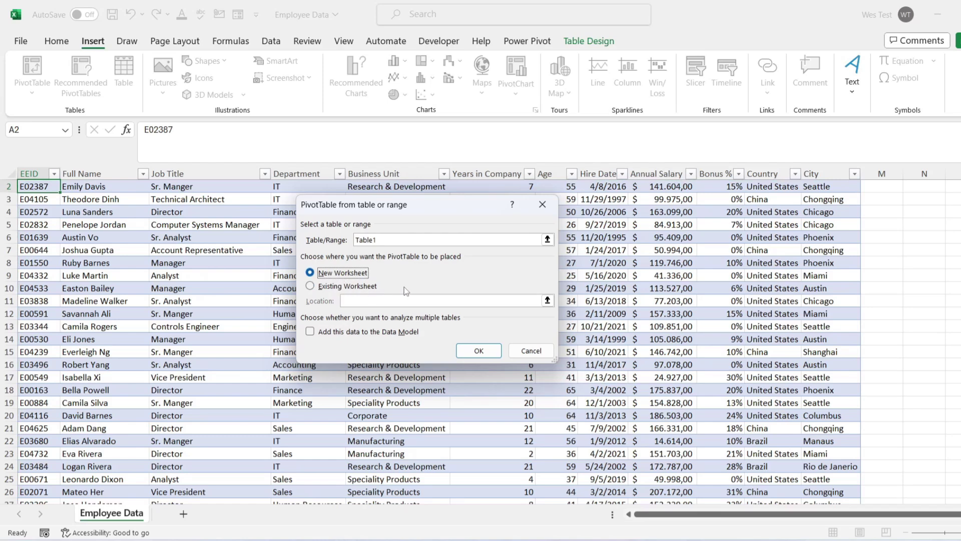
click(468, 350)
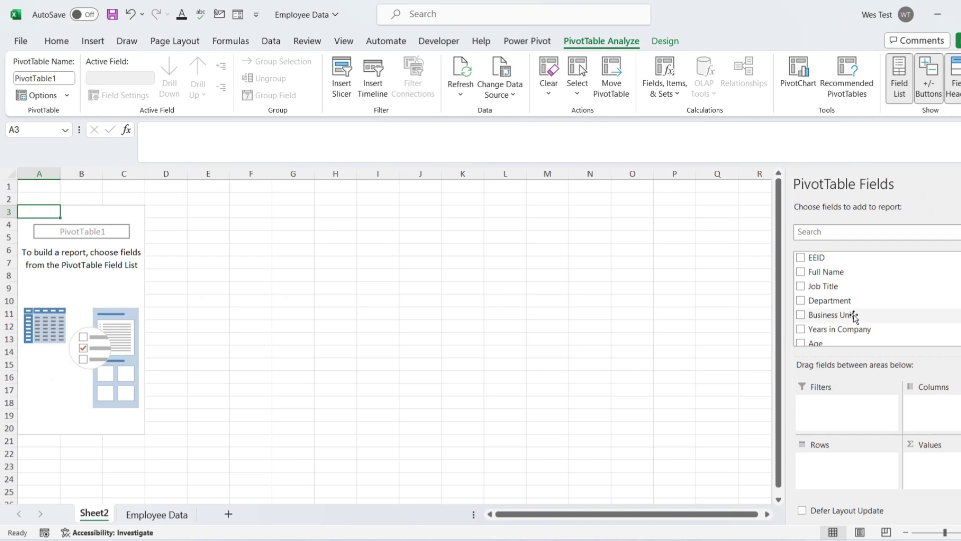
- Put Department in Rows and sum Annual Salary and Bonus % in the PivotTable
drag(827, 305, 848, 474)
scroll(856, 275, down, 5)
click(805, 299)
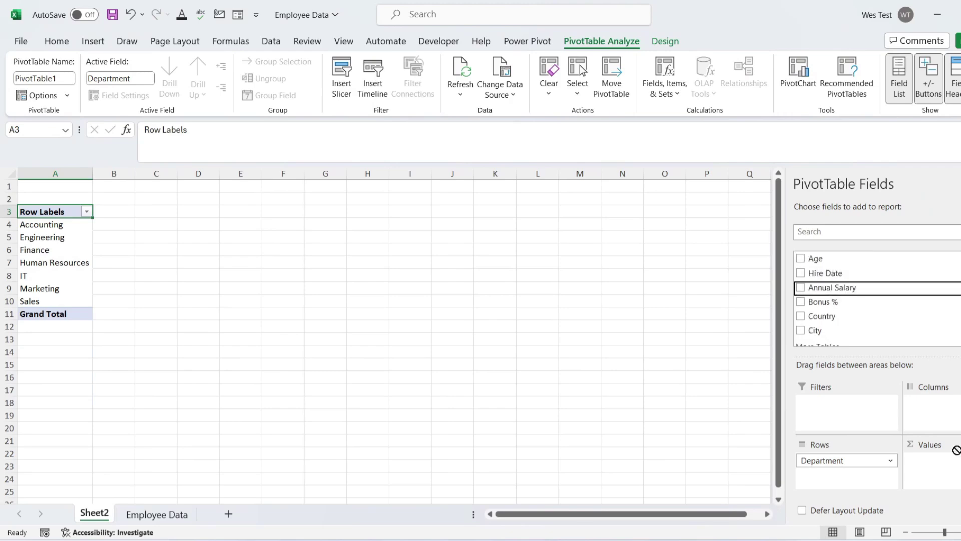
scroll(821, 310, down, 1)
click(813, 294)
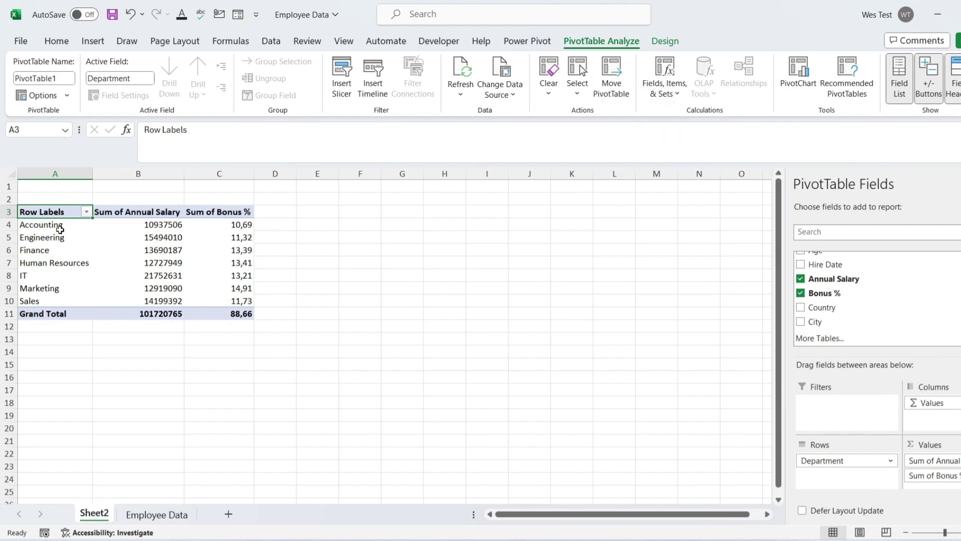
click(53, 225)
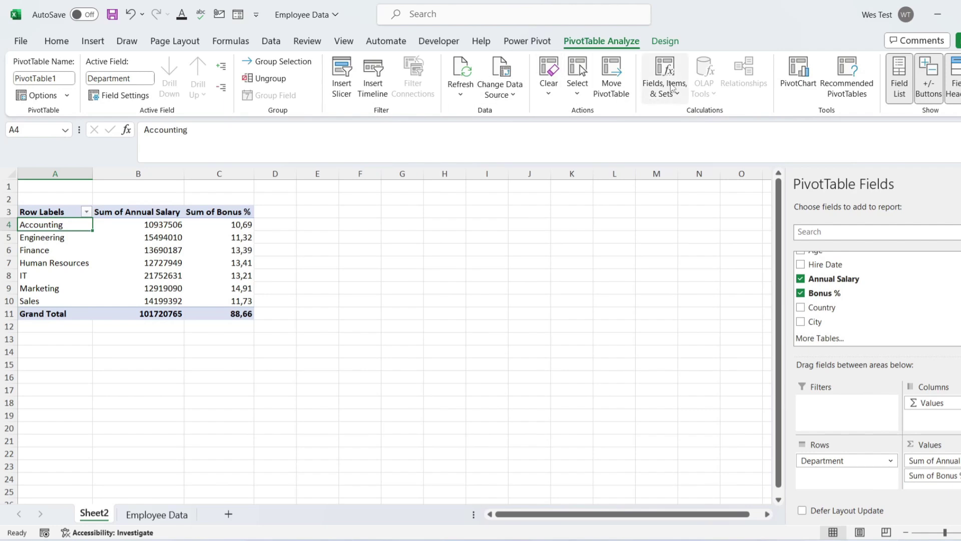
- Bring up the Insert Calculated Field dialog and shift it slightly right
click(671, 88)
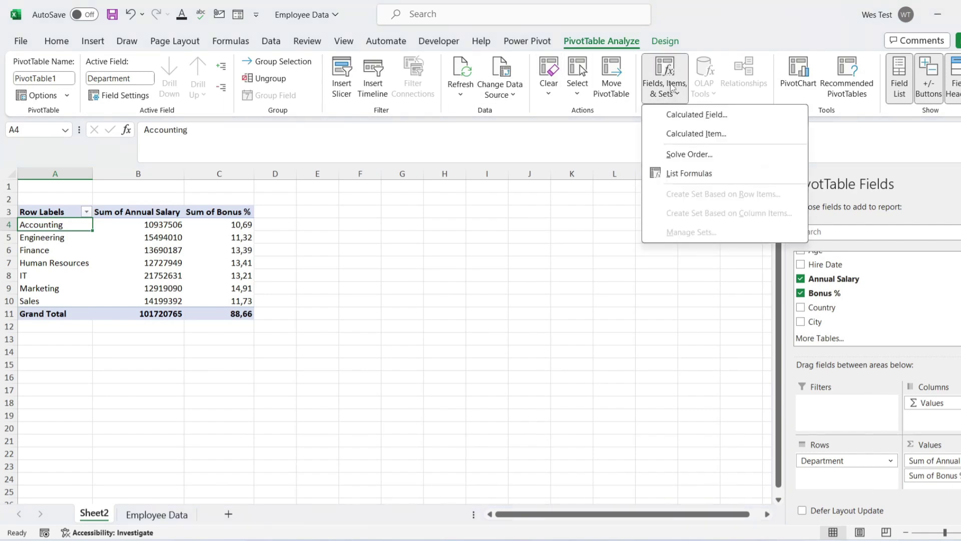
click(681, 115)
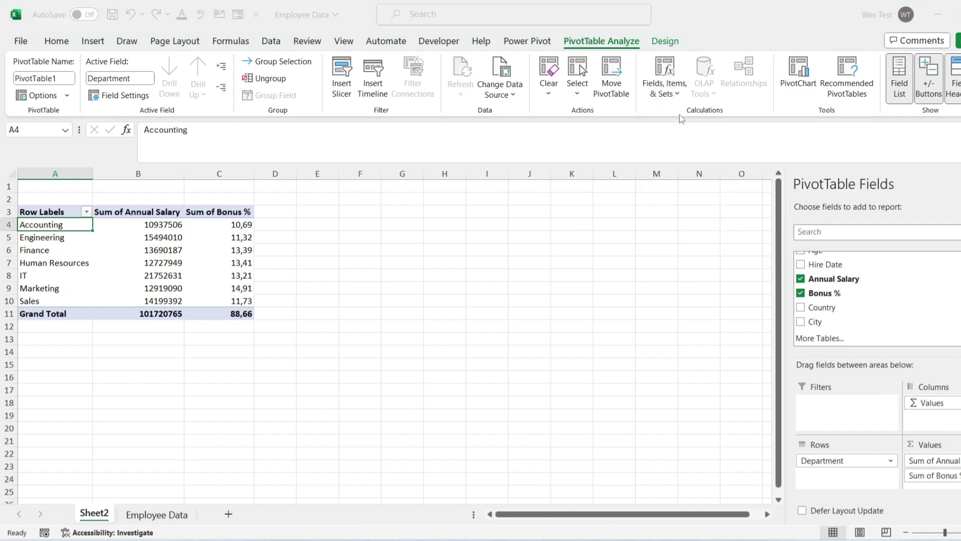
drag(350, 163, 398, 158)
- Name the new calculated field 'Employee Bonus'
click(369, 178)
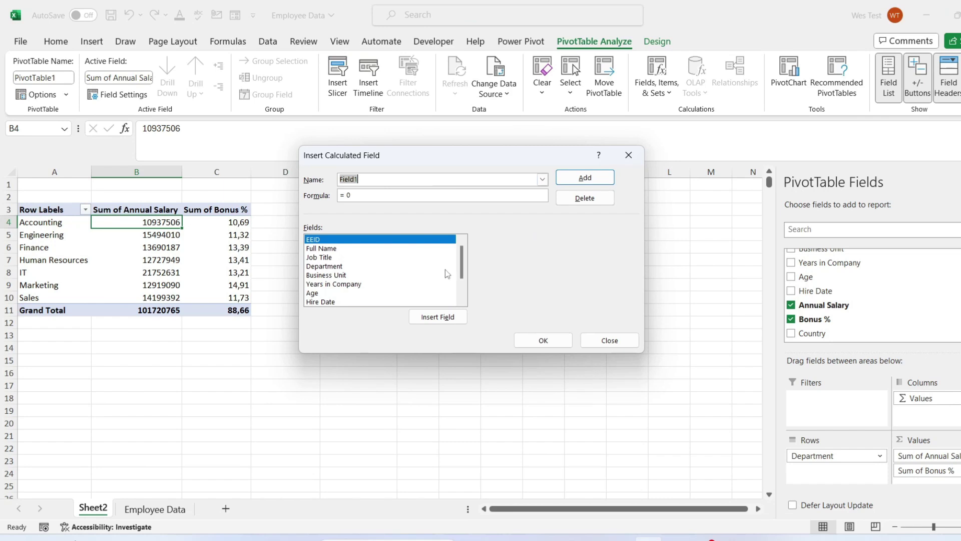
scroll(444, 272, down, 2)
scroll(442, 272, up, 2)
text(Employee Bonus)
- Enter the formula ='Annual Salary'*'Bonus %'+'Annual Salary' and add the field
click(395, 195)
click(386, 195)
key(BackSpace)
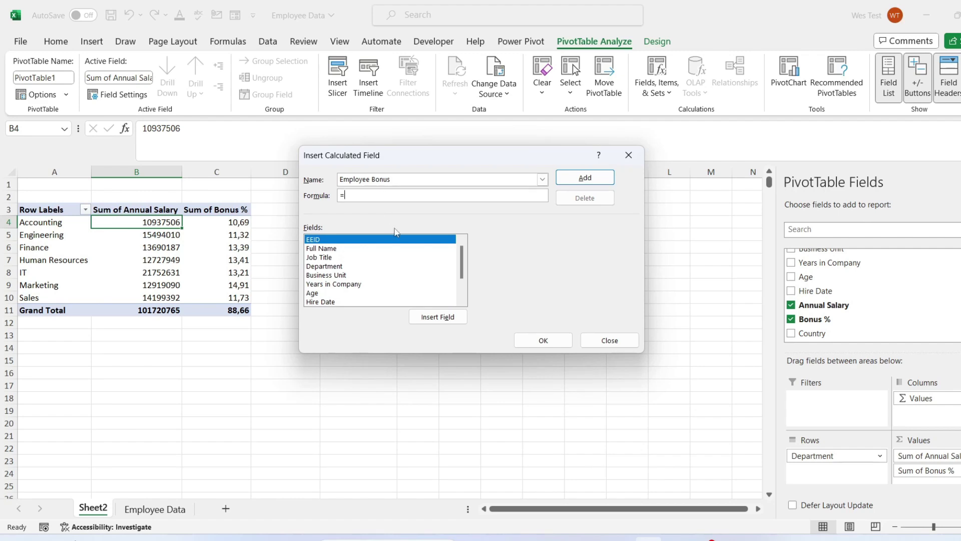
scroll(346, 288, down, 2)
double_click(340, 280)
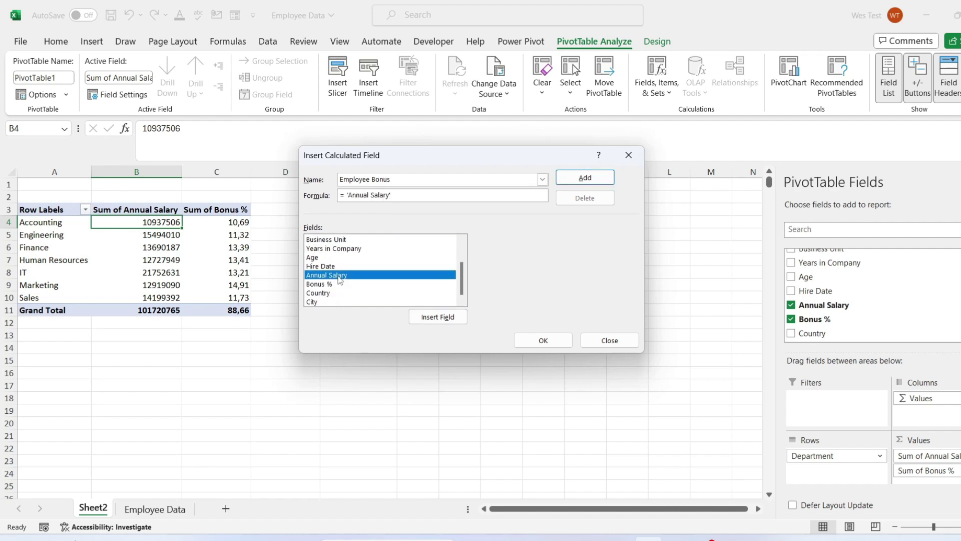
text(*)
double_click(327, 285)
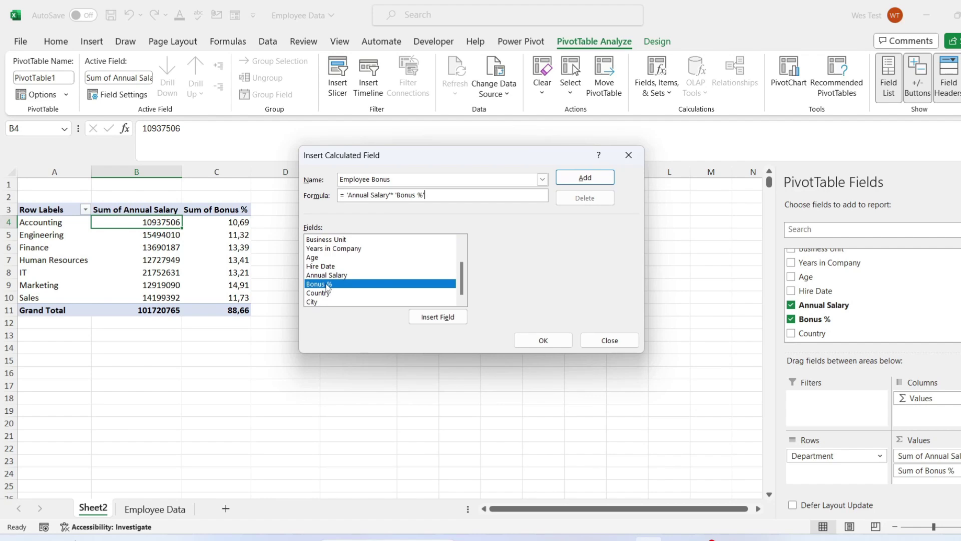
text(+)
double_click(310, 276)
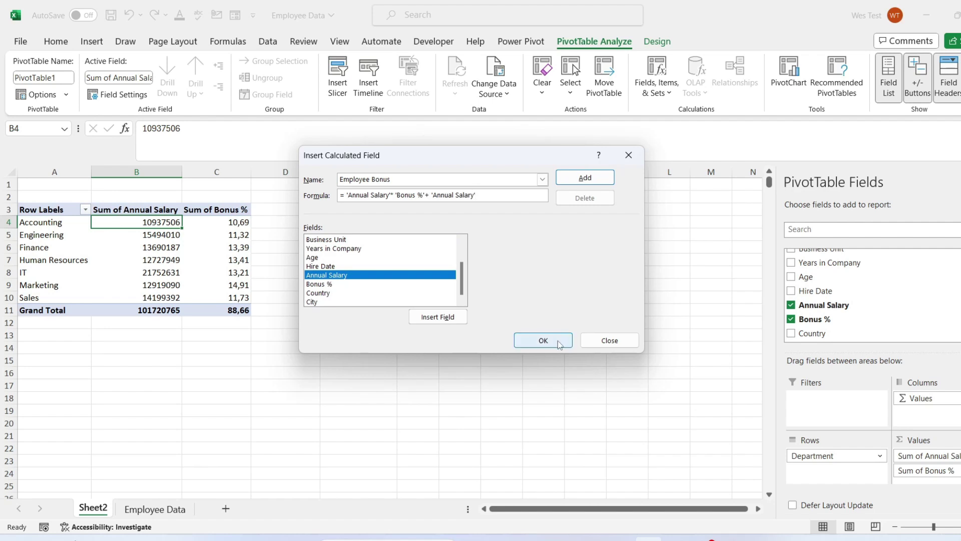
click(592, 184)
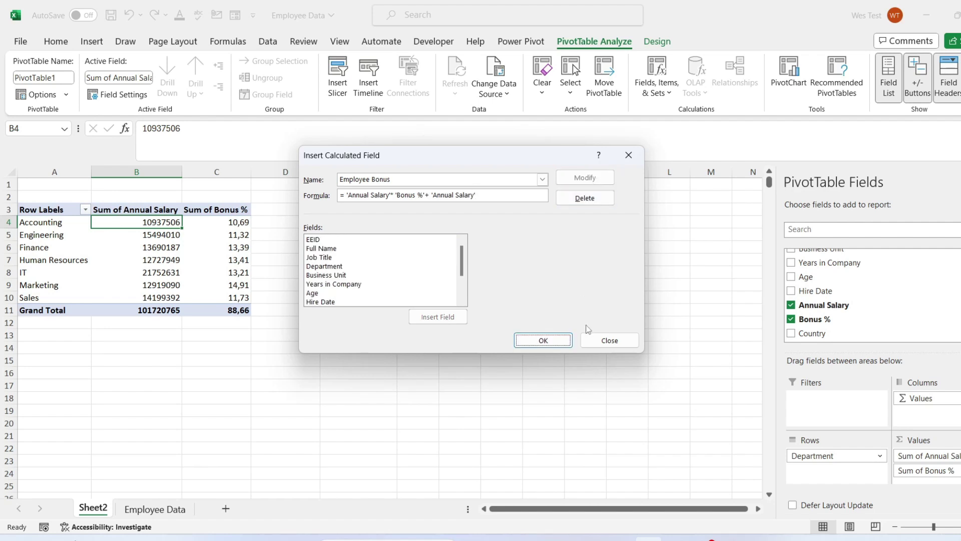
- Apply Employee Bonus, then format the Annual Salary (B4:B11) and Employee Bonus (D4:D11) values as Currency
click(550, 343)
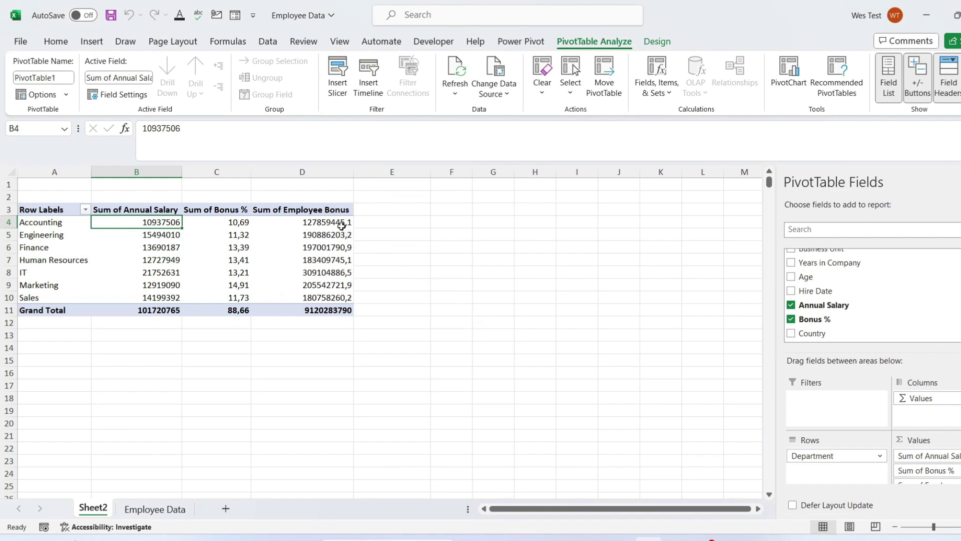
key(Right)
key(Right)
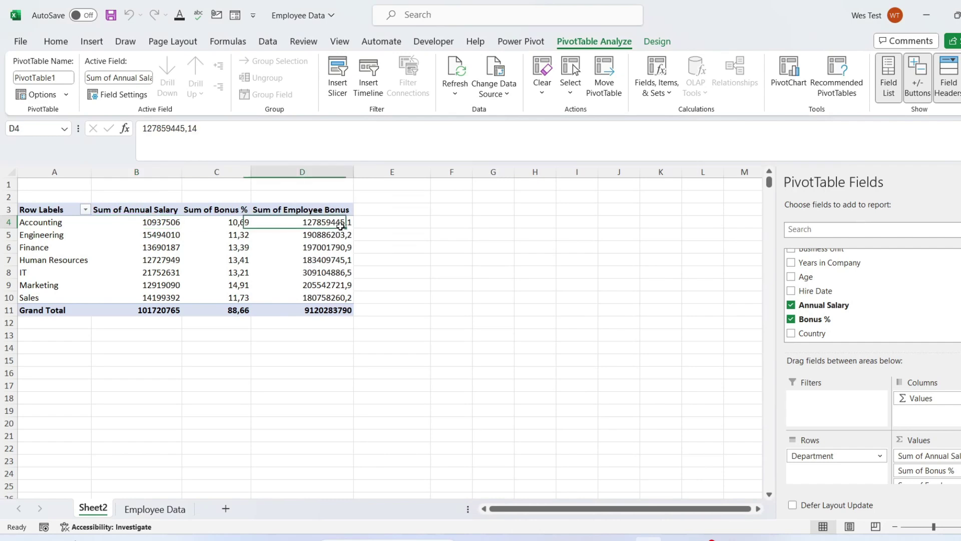
click(169, 213)
drag(170, 222, 167, 309)
drag(318, 222, 310, 311)
key(ctrl+1)
click(349, 175)
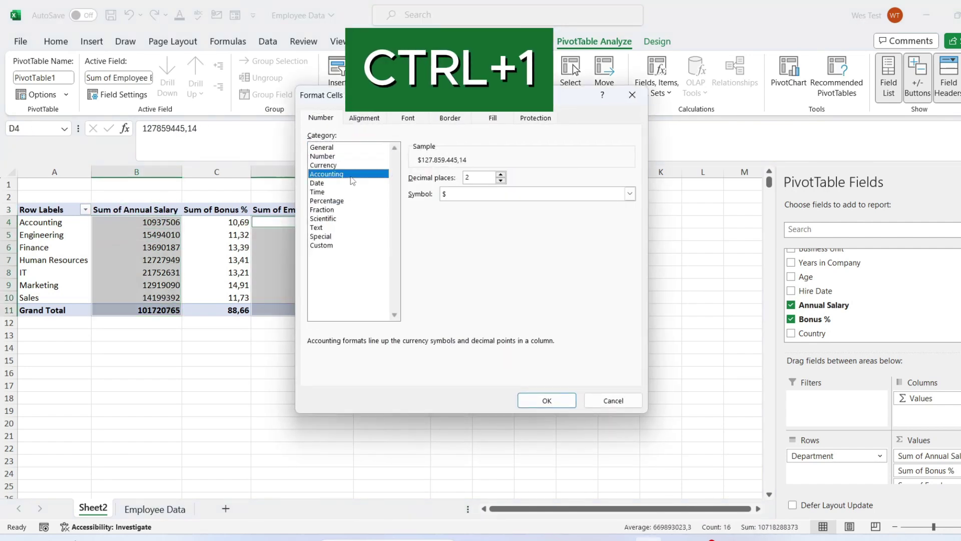
click(349, 165)
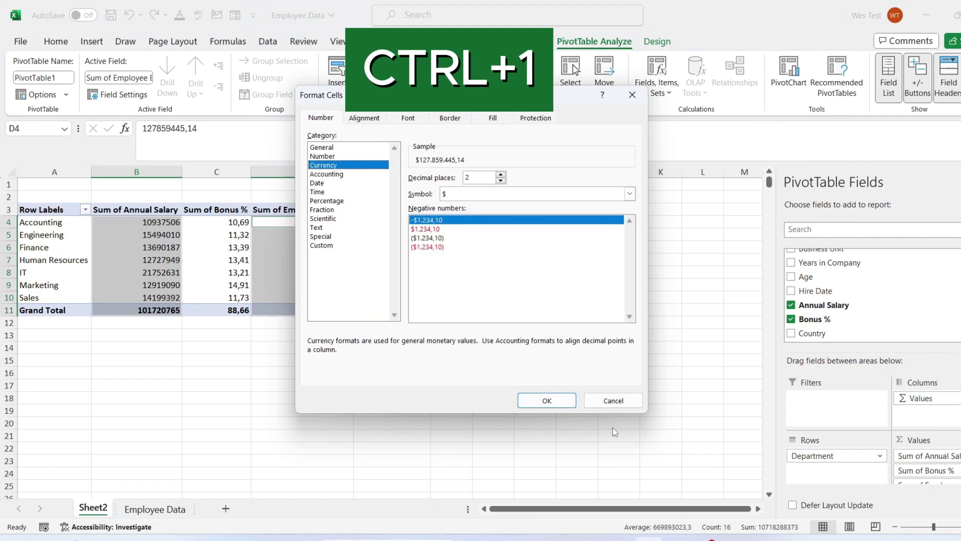
click(546, 401)
click(451, 288)
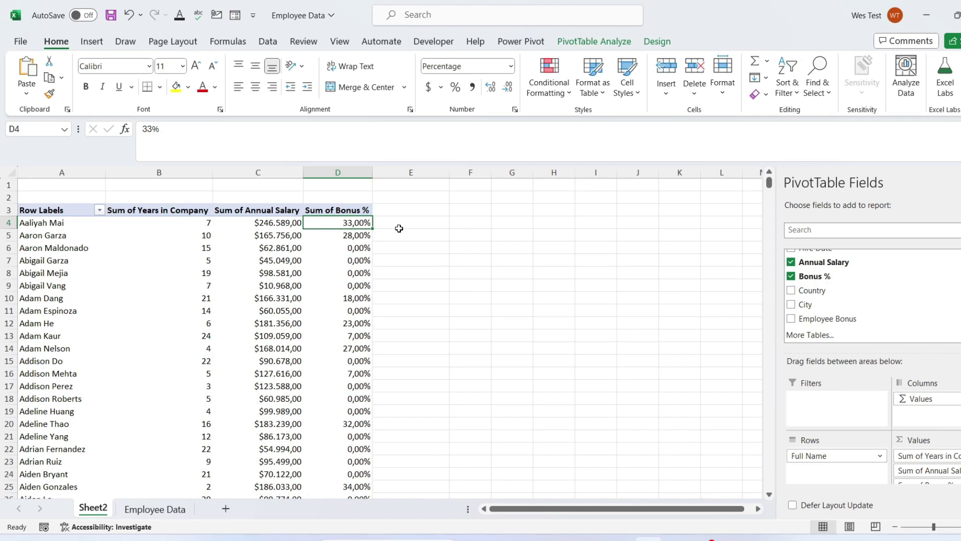
- Start a new calculated field named Bonus
click(581, 44)
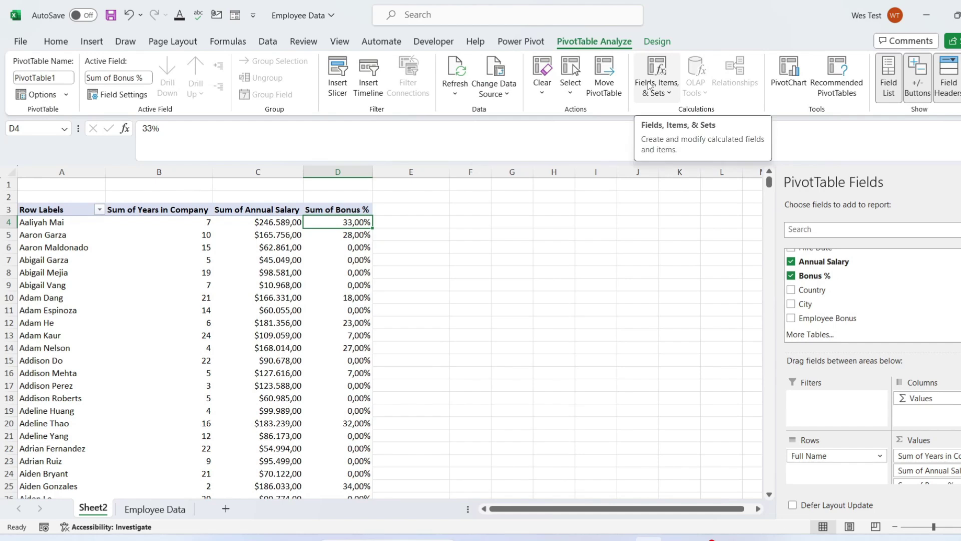
click(666, 88)
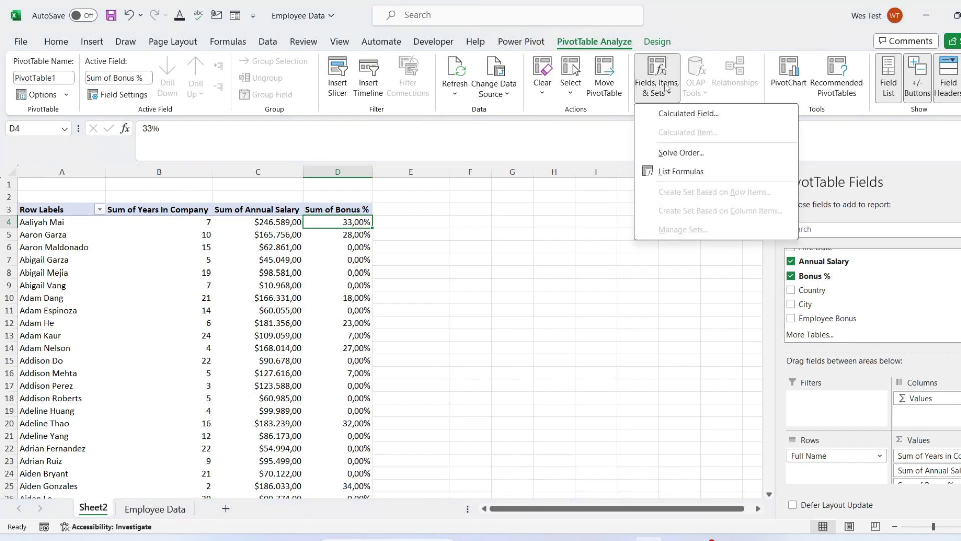
click(697, 115)
text(Bon)
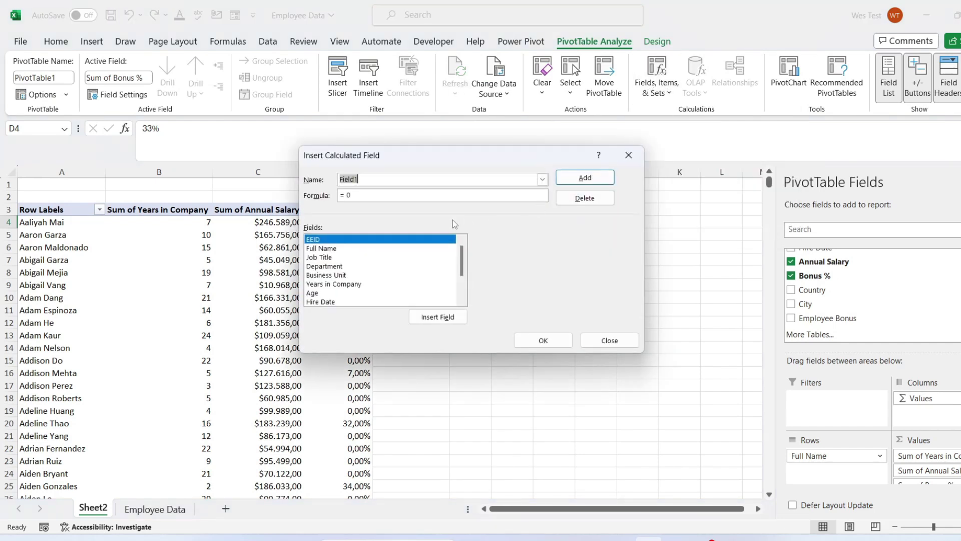
text(us)
key(Tab)
- Enter =IF('Years in Company'>10;'Annual Salary'*'Bonus %'+'Annual Salary';'Annual Salary') and apply the field
text(= IF()
double_click(333, 284)
text(>10;)
scroll(380, 271, down, 2)
scroll(380, 271, up, 2)
scroll(381, 270, down, 2)
double_click(325, 266)
text(*)
double_click(323, 275)
text(+)
double_click(320, 266)
text(;)
double_click(319, 266)
text())
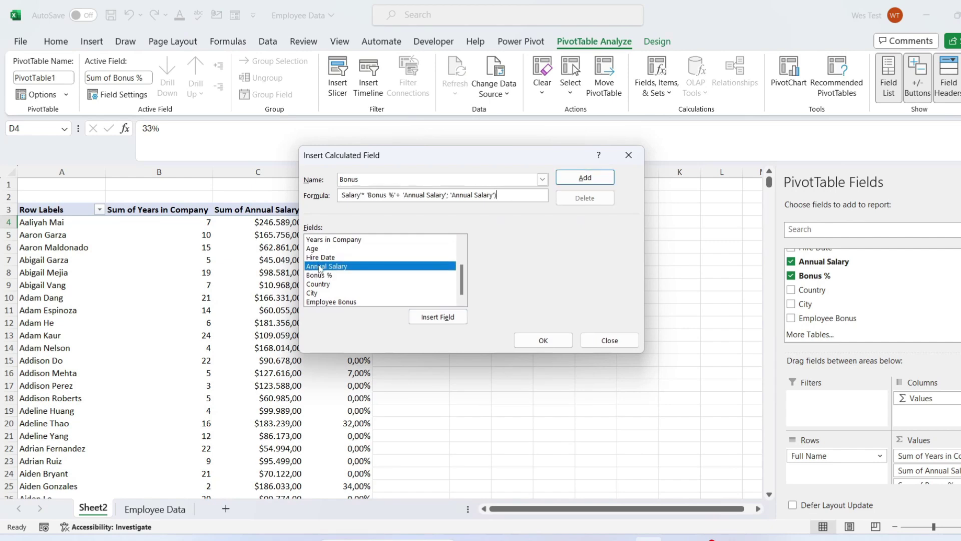
click(590, 177)
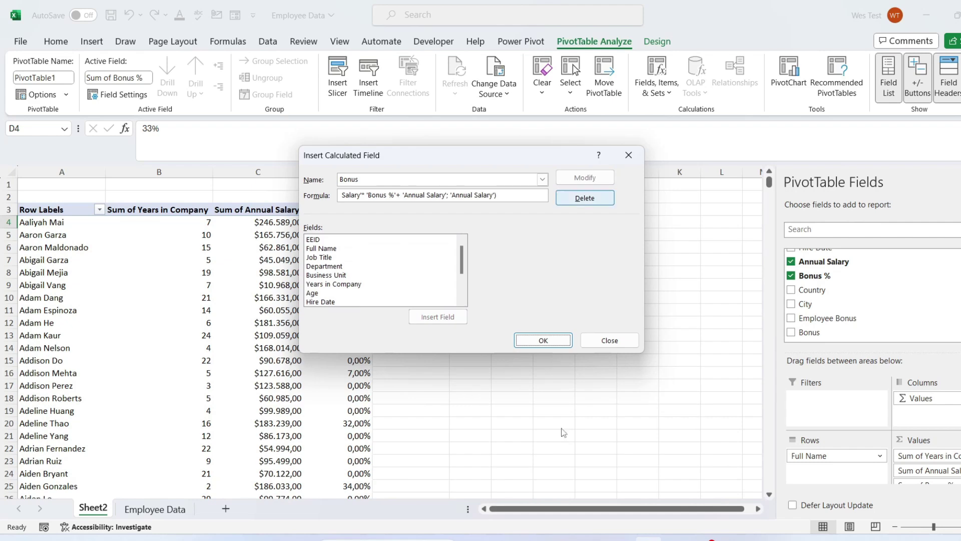
click(553, 340)
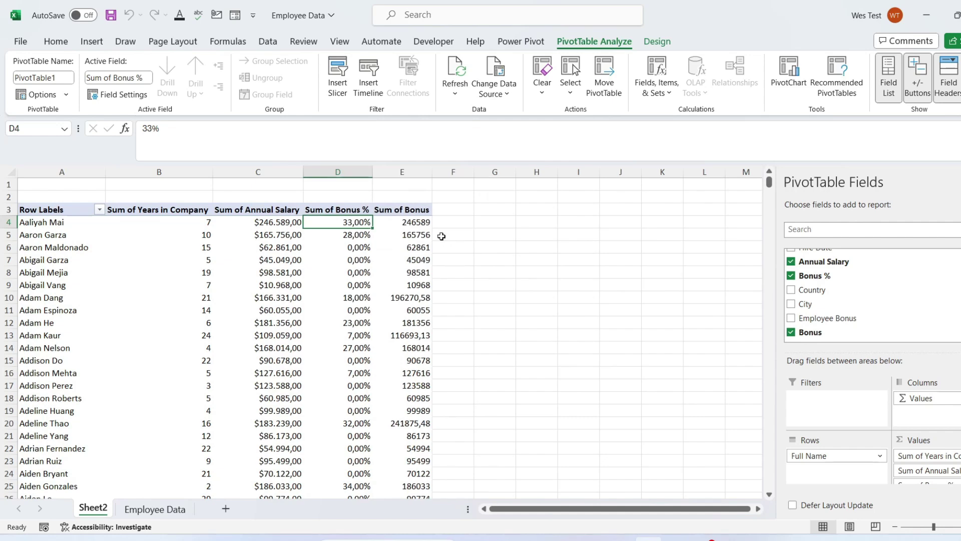
- Format the Sum of Bonus values from E4 downward as Currency
click(425, 222)
key(ctrl+shift+Down)
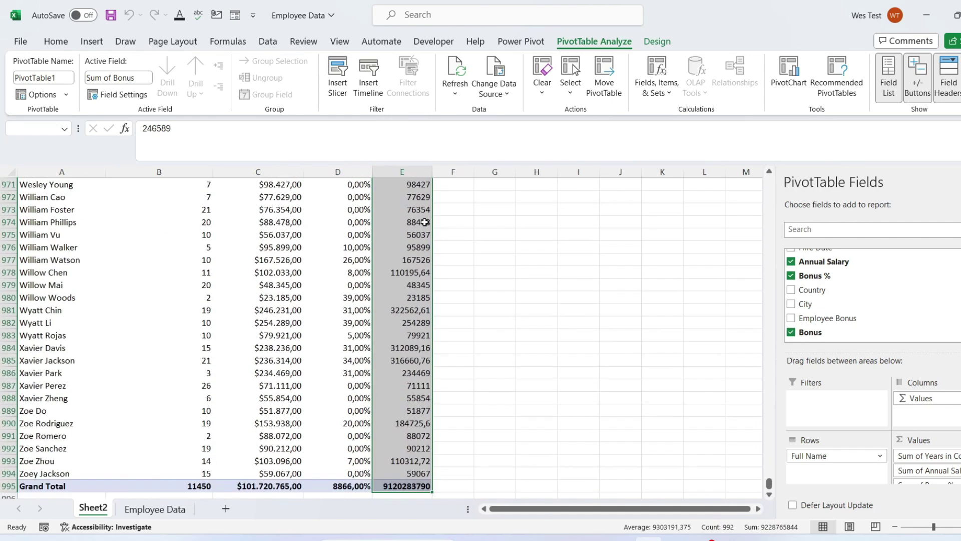
key(ctrl+1)
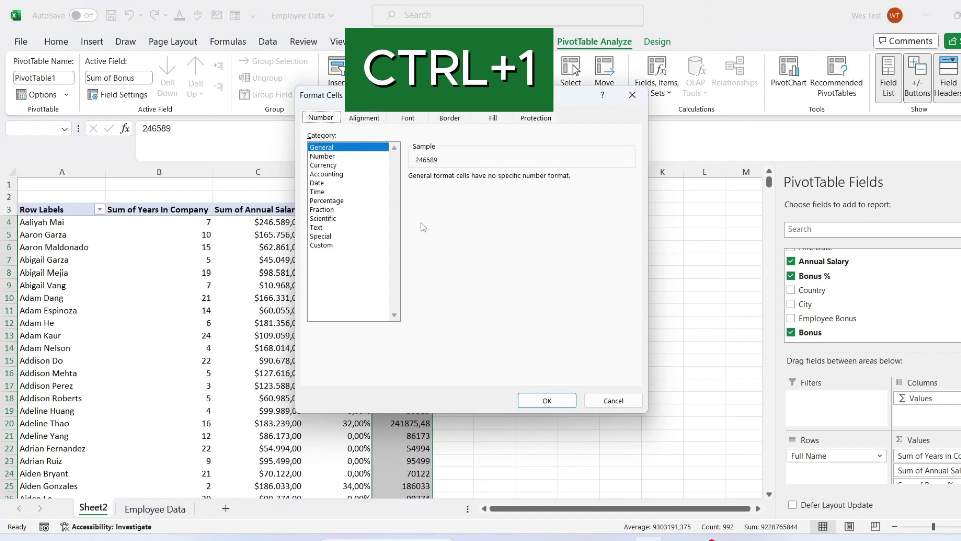
click(332, 167)
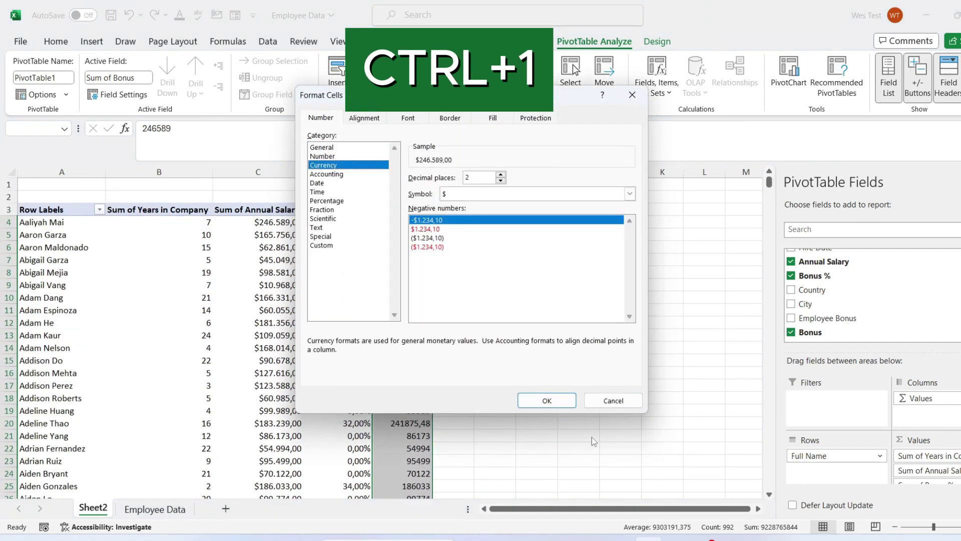
click(563, 400)
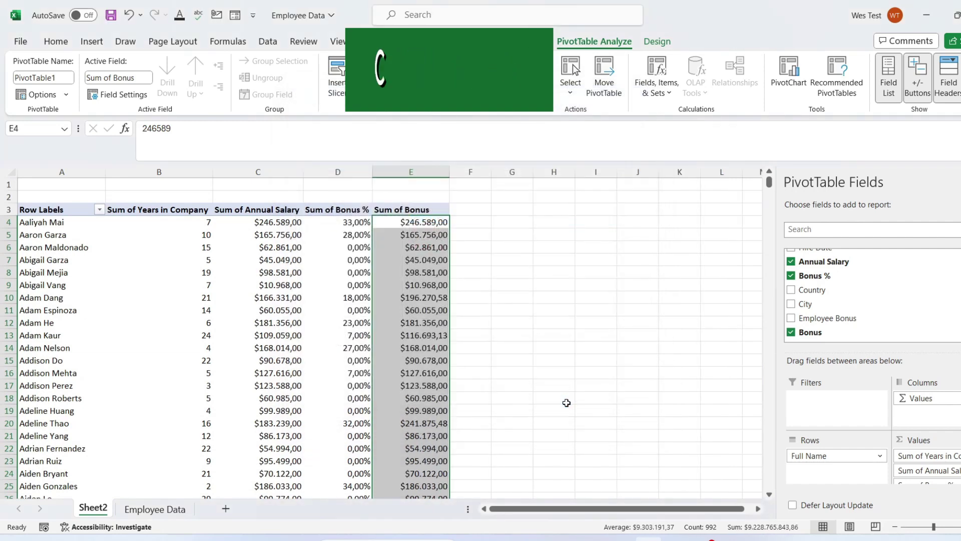
click(439, 221)
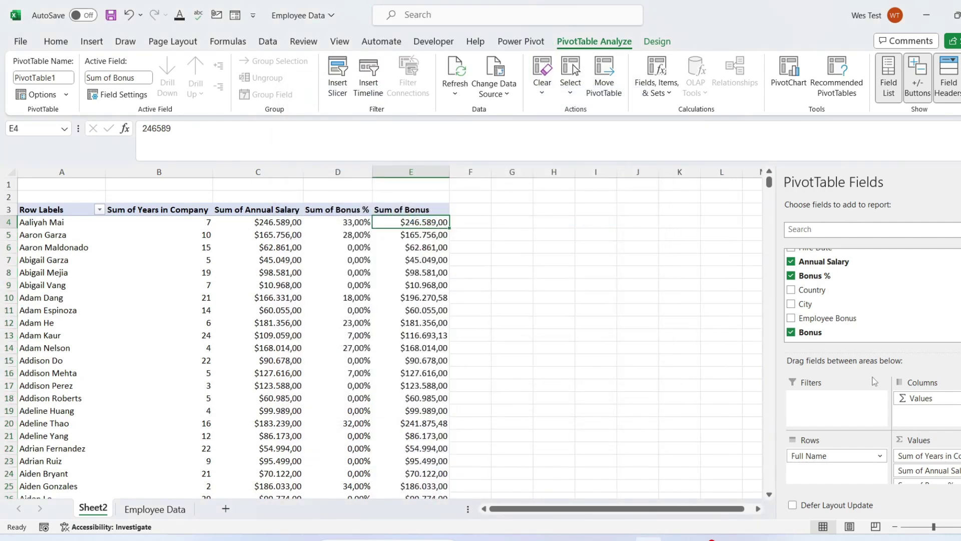
scroll(902, 473, down, 1)
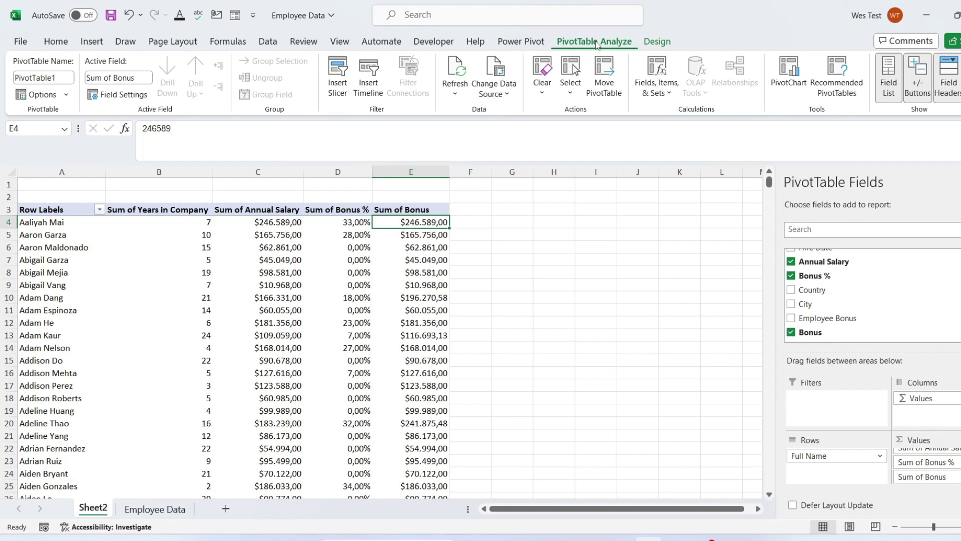
- Delete the Employee Bonus calculated field from the PivotTable
click(669, 74)
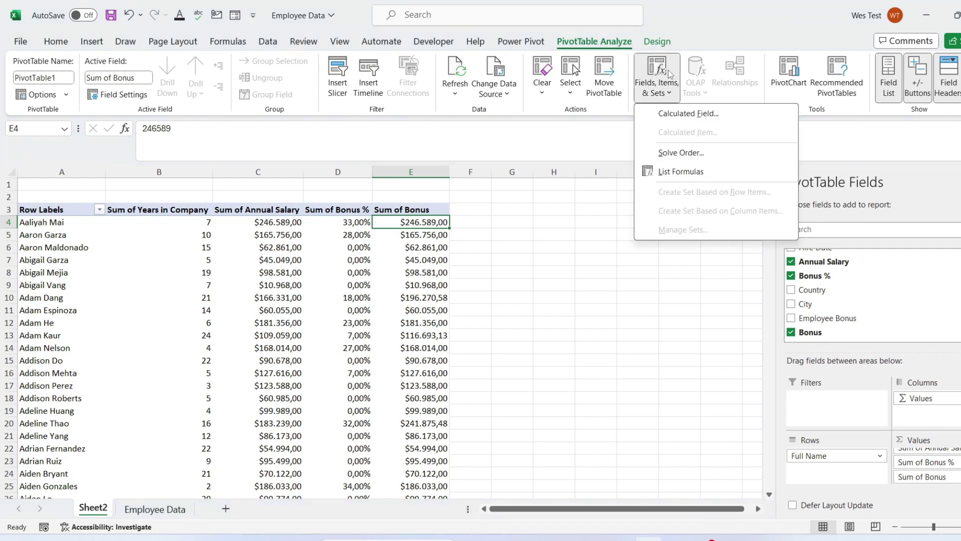
click(680, 116)
click(543, 179)
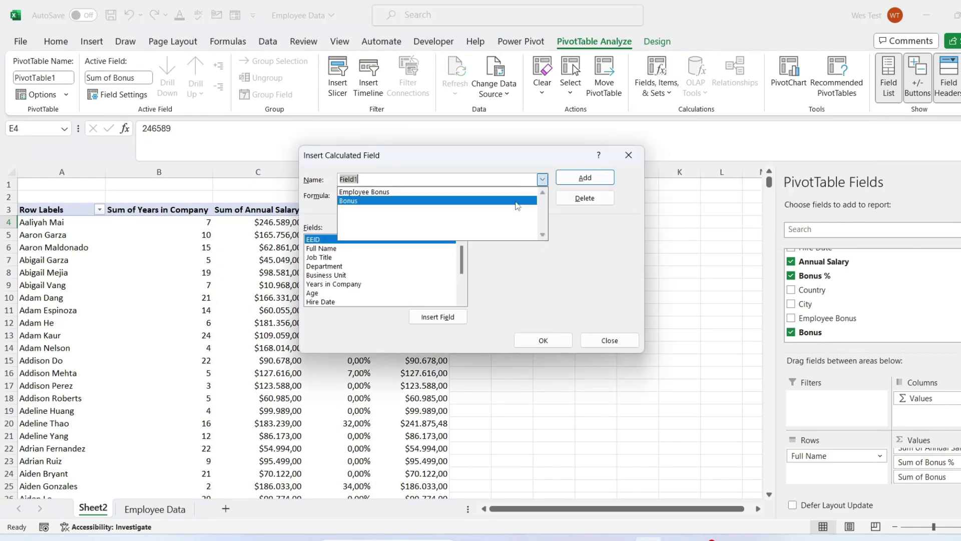
click(471, 192)
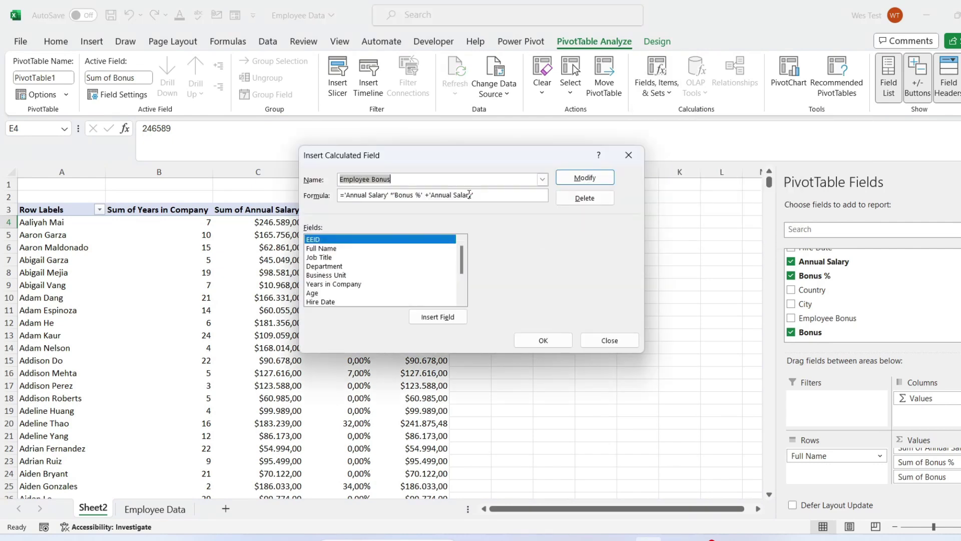
click(581, 198)
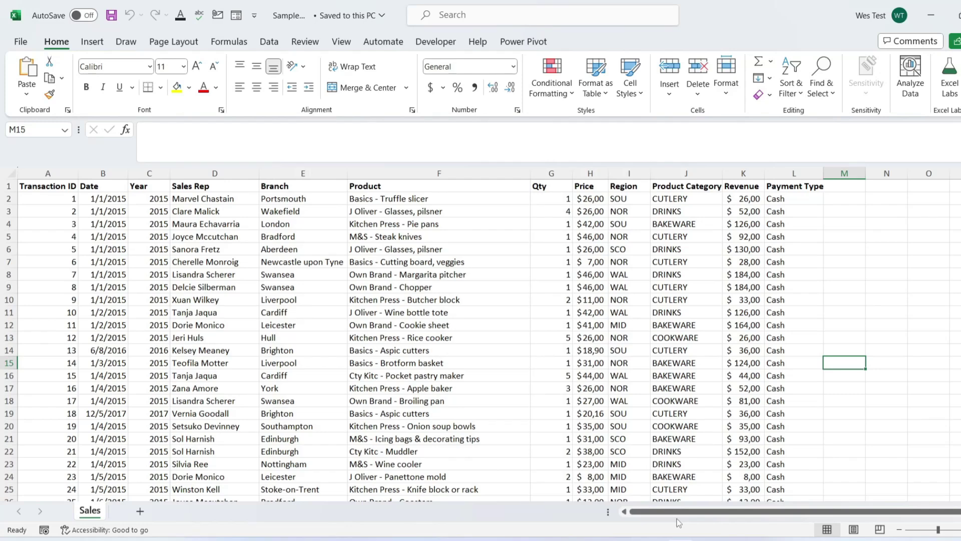
- Convert the sales data into Table1 with Ctrl+T and start a PivotTable from it
click(53, 188)
key(ctrl+t)
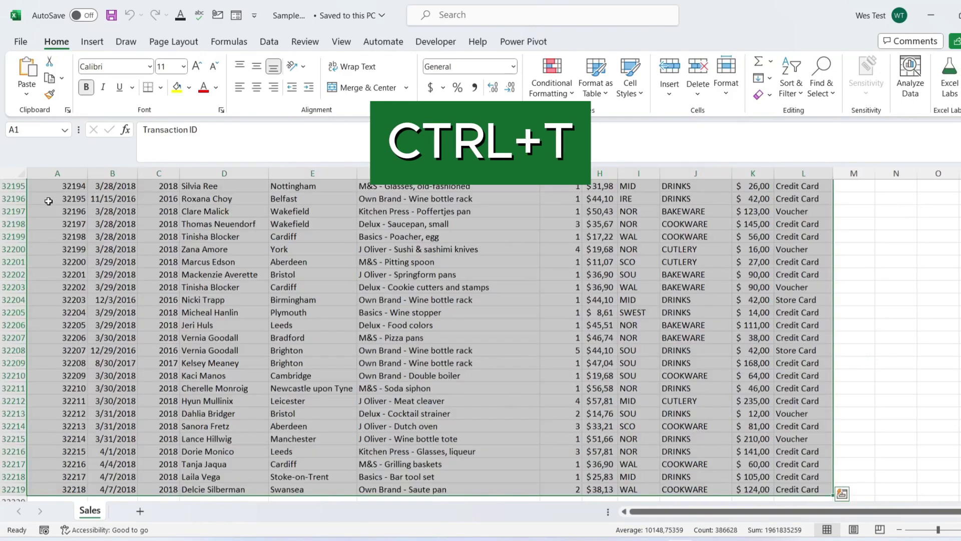
click(468, 306)
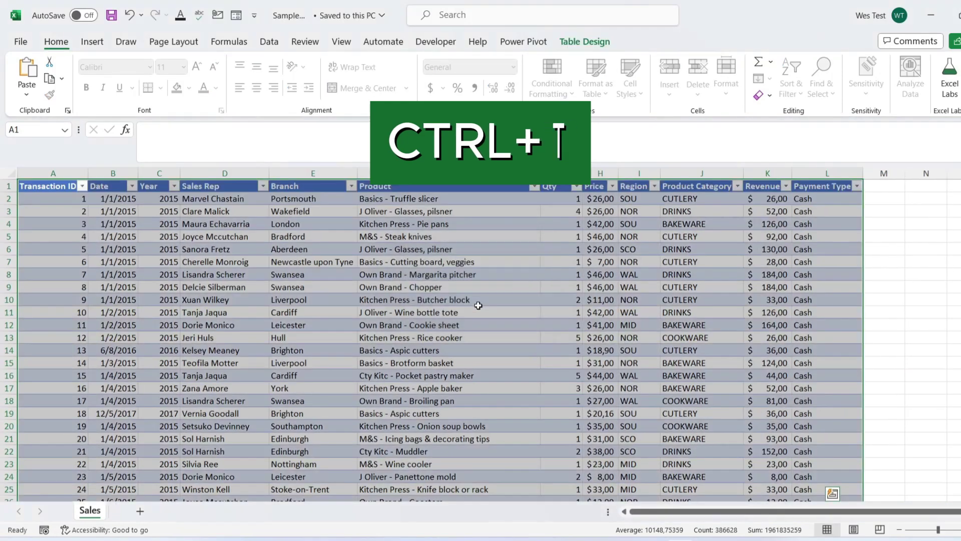
click(113, 225)
click(113, 201)
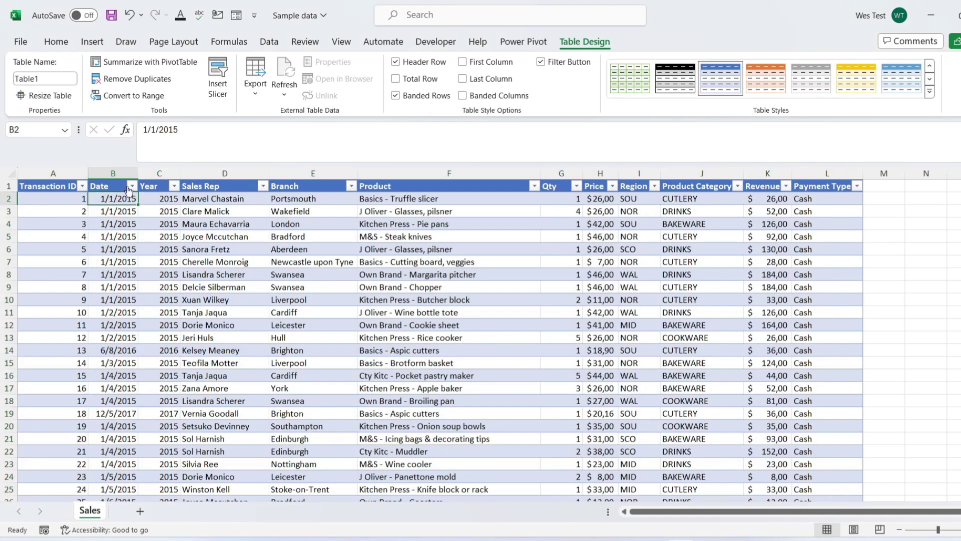
click(92, 42)
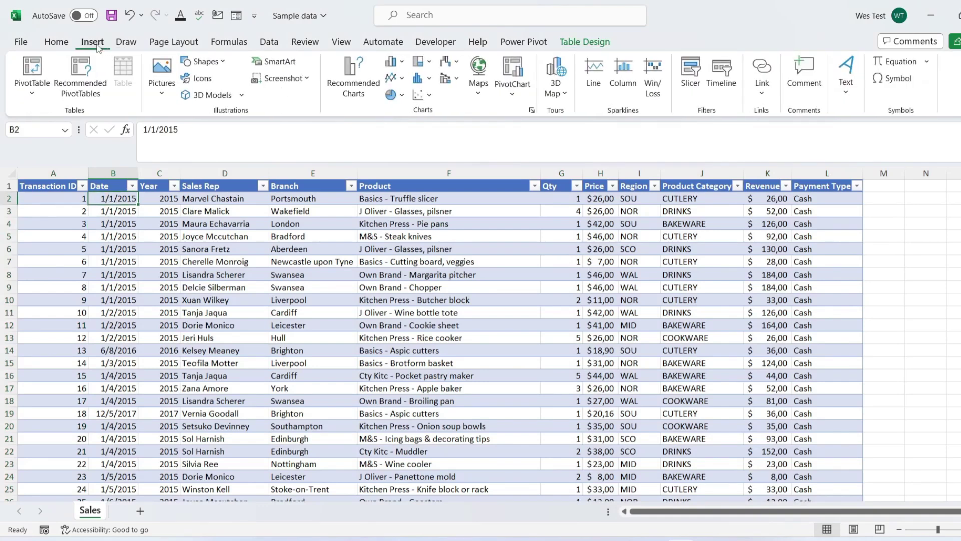
click(34, 71)
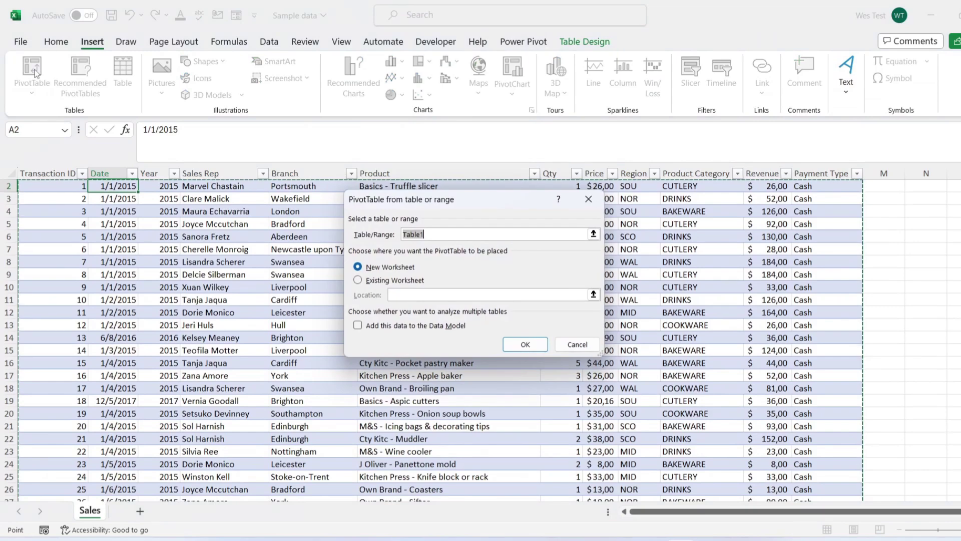